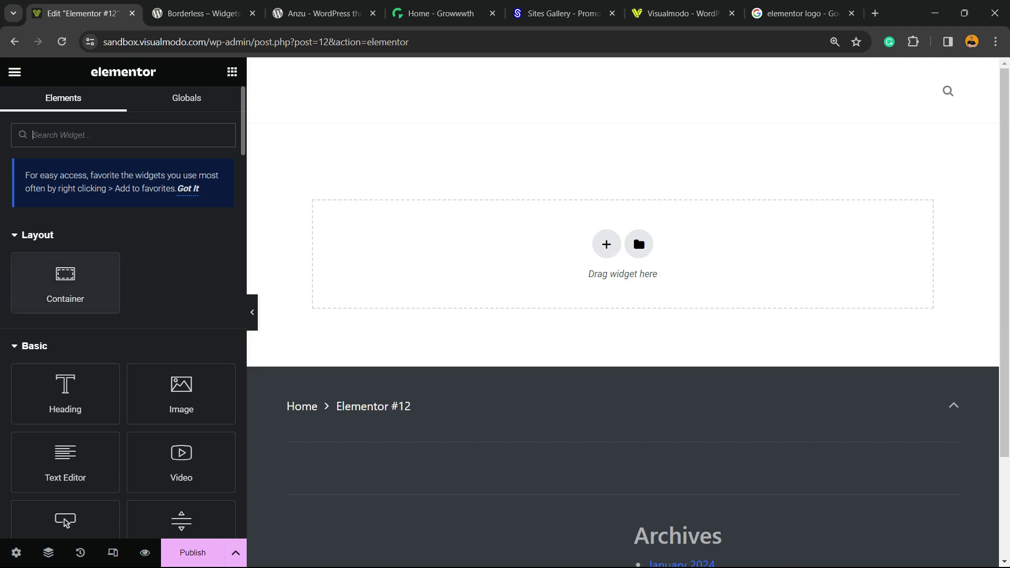
- Select the empty container on the page and delete it
{"action": "left_click", "coordinate": [65, 283]}
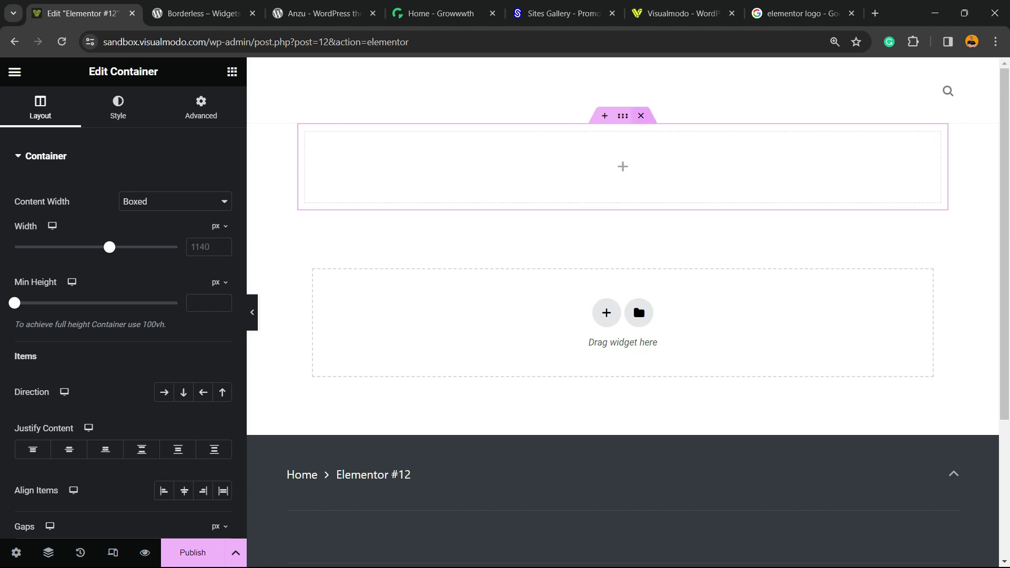
{"action": "key", "text": "Delete"}
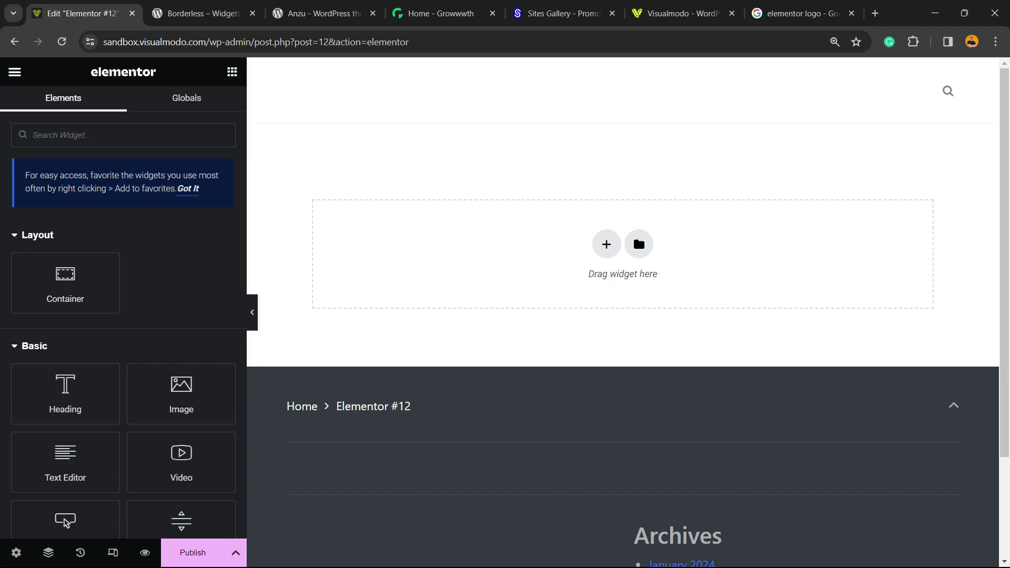
- Trim the editor address back to the site root and load the front page
{"action": "left_click_drag", "start_coordinate": [250, 42], "coordinate": [421, 42]}
{"action": "key", "text": "BackSpace"}
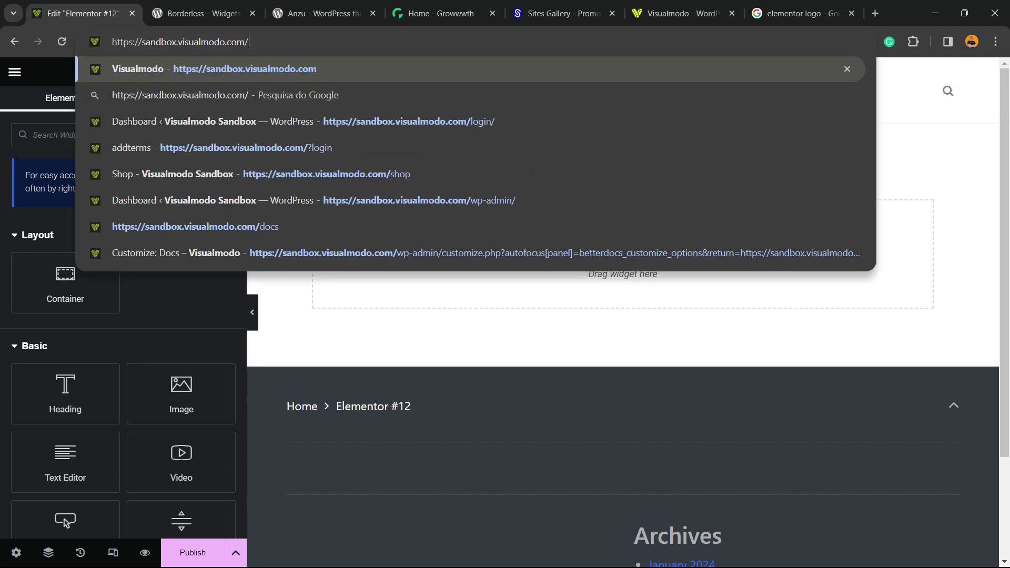
{"action": "key", "text": "Return"}
{"action": "key", "text": "Return"}
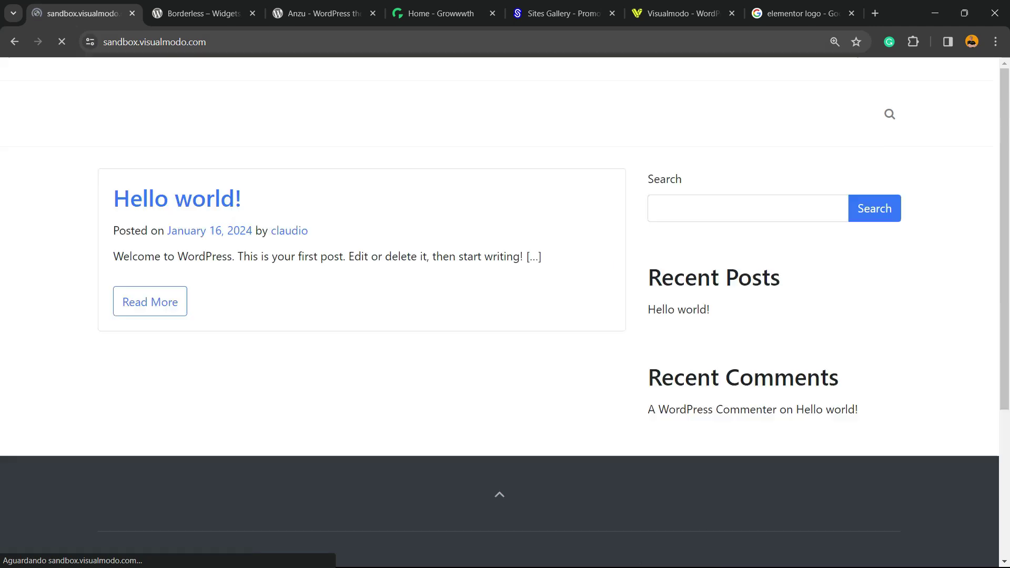
- Go to the WordPress dashboard and open Elementor > Settings, General section
{"action": "mouse_move", "coordinate": [66, 69]}
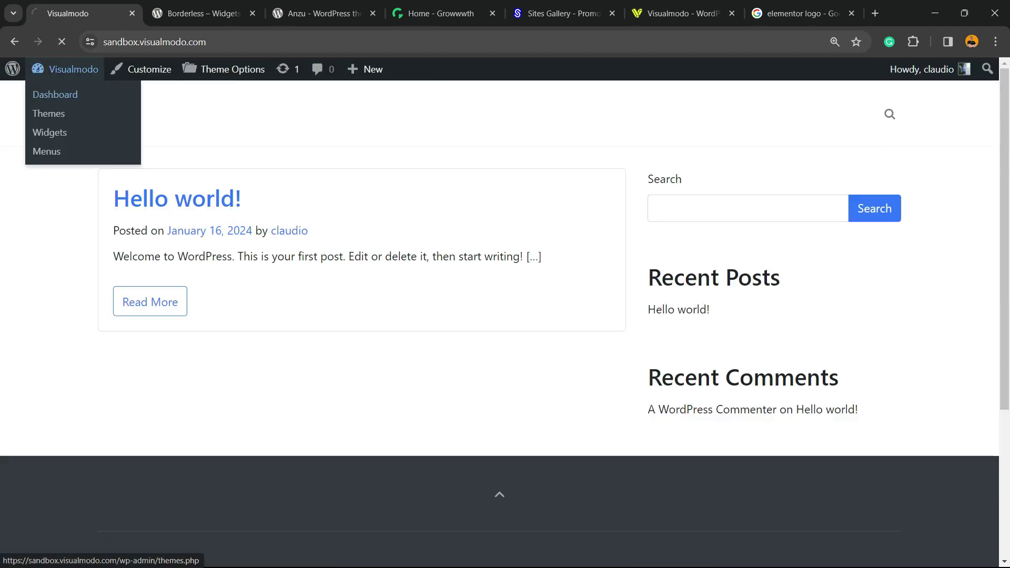
{"action": "left_click", "coordinate": [55, 94]}
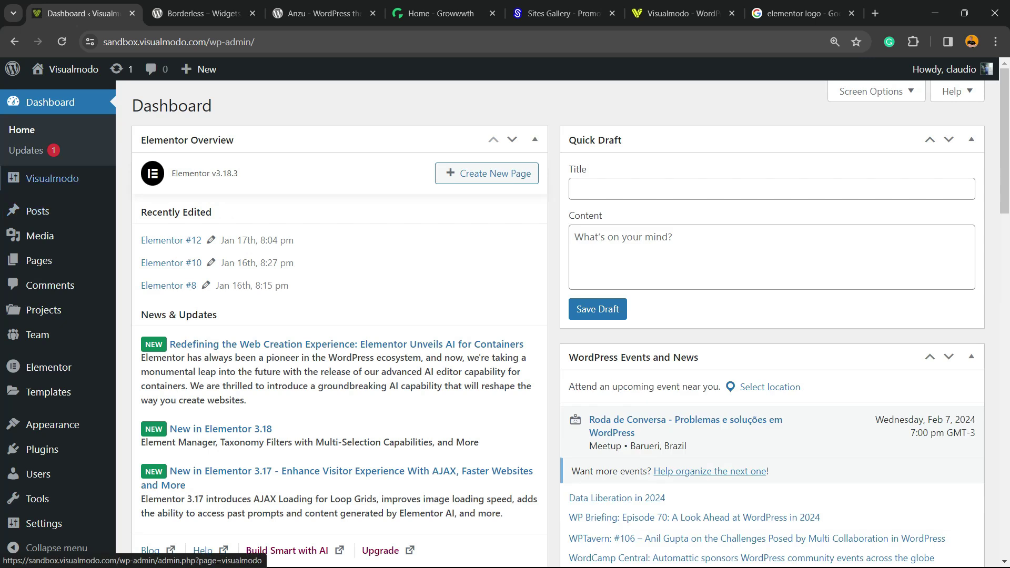
{"action": "mouse_move", "coordinate": [43, 310]}
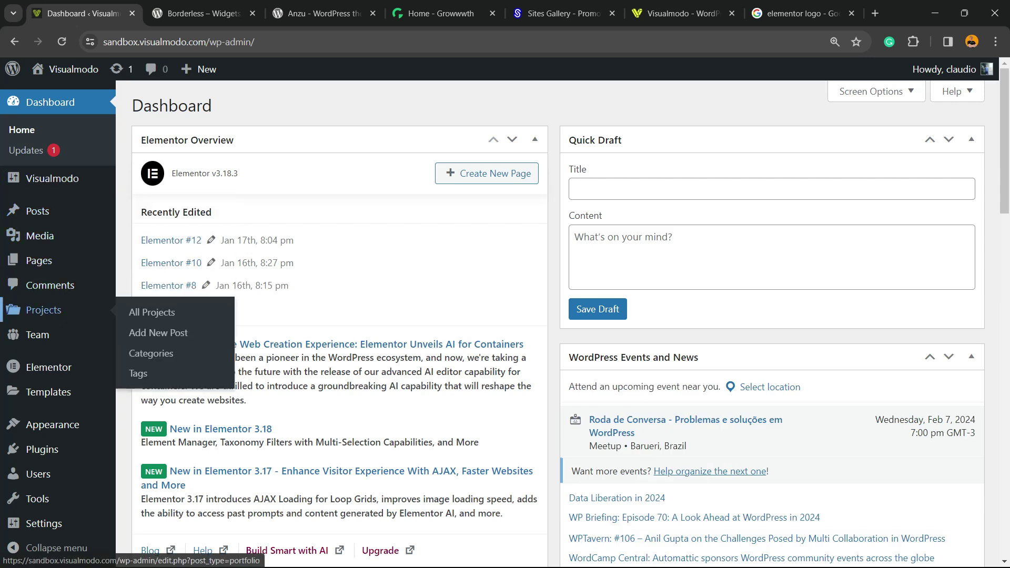
{"action": "mouse_move", "coordinate": [49, 367]}
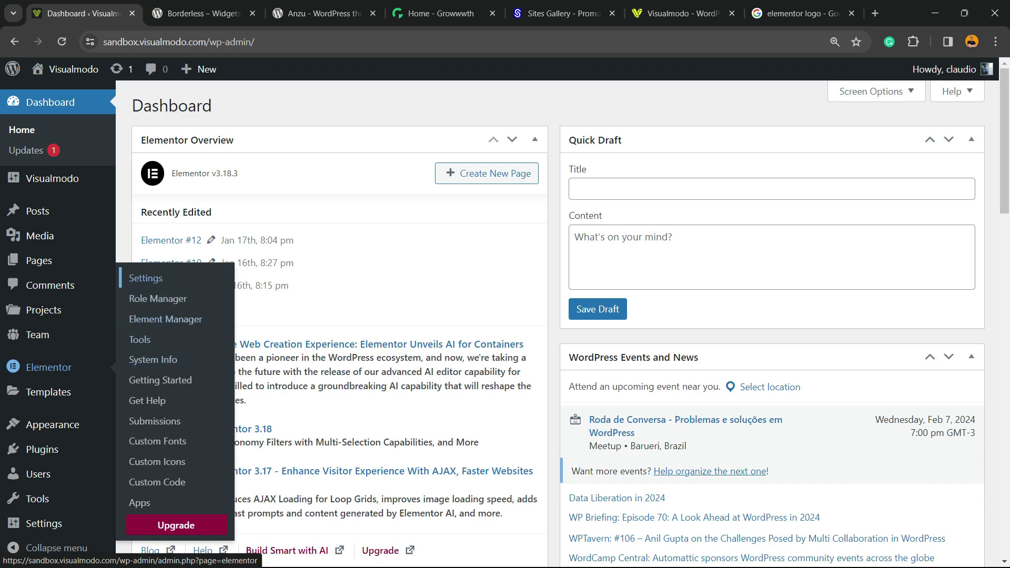
{"action": "left_click", "coordinate": [144, 279]}
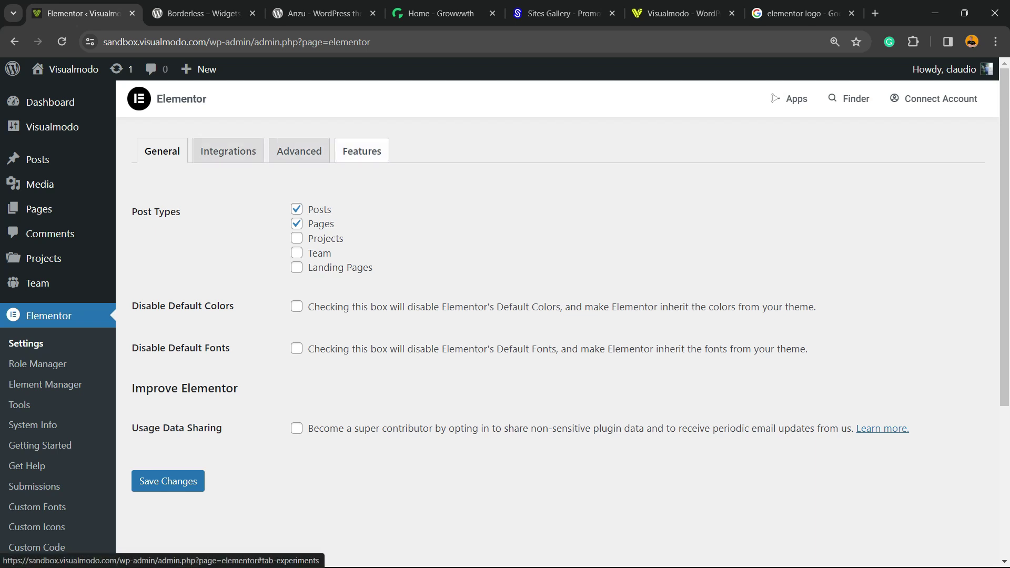
- Show the Features tab of Elementor Settings and scroll to the Flexbox Container experiment
{"action": "left_click", "coordinate": [368, 151]}
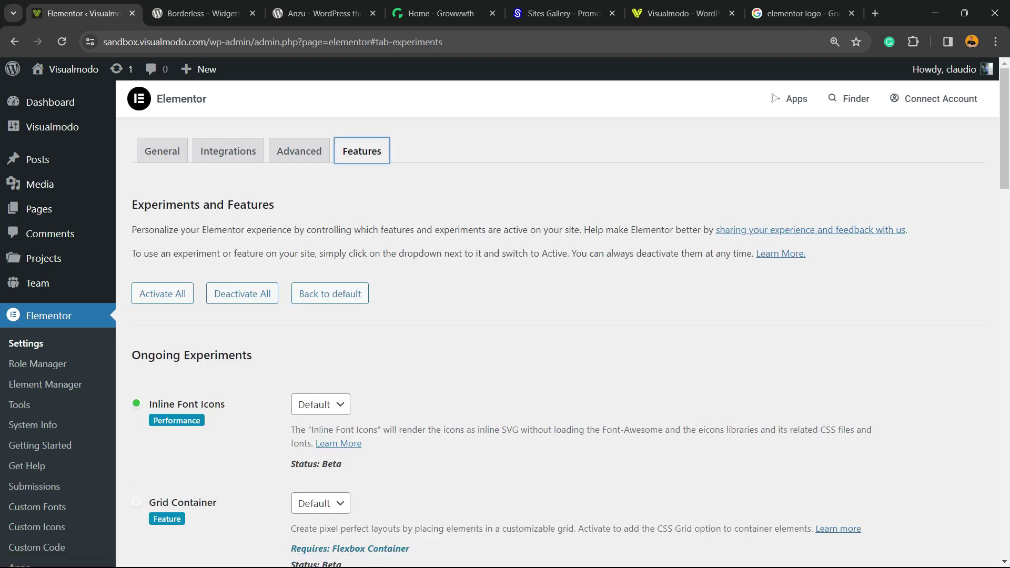
{"action": "scroll", "coordinate": [558, 315], "scroll_direction": "down", "scroll_amount": 10}
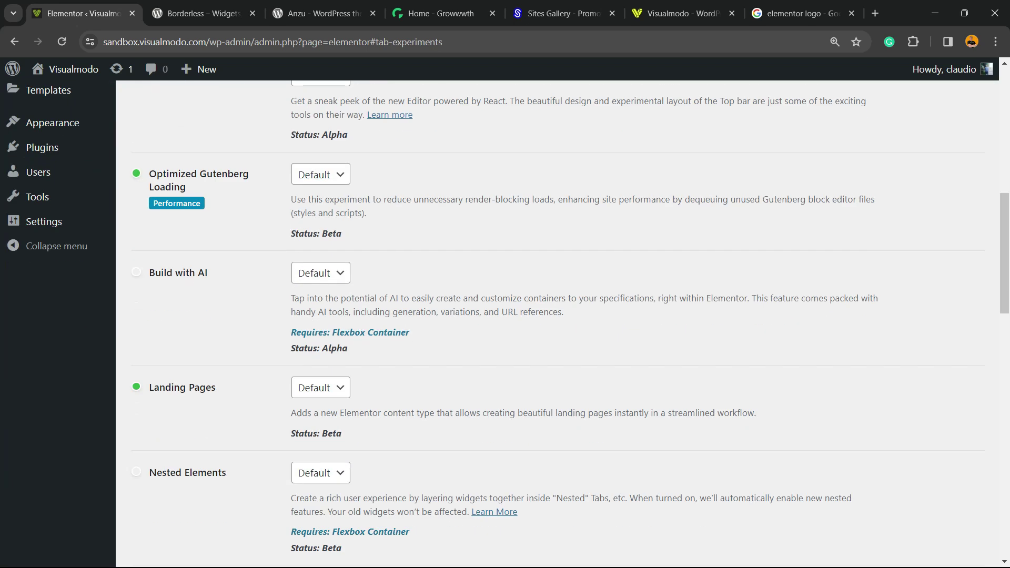
{"action": "scroll", "coordinate": [558, 316], "scroll_direction": "down", "scroll_amount": 10}
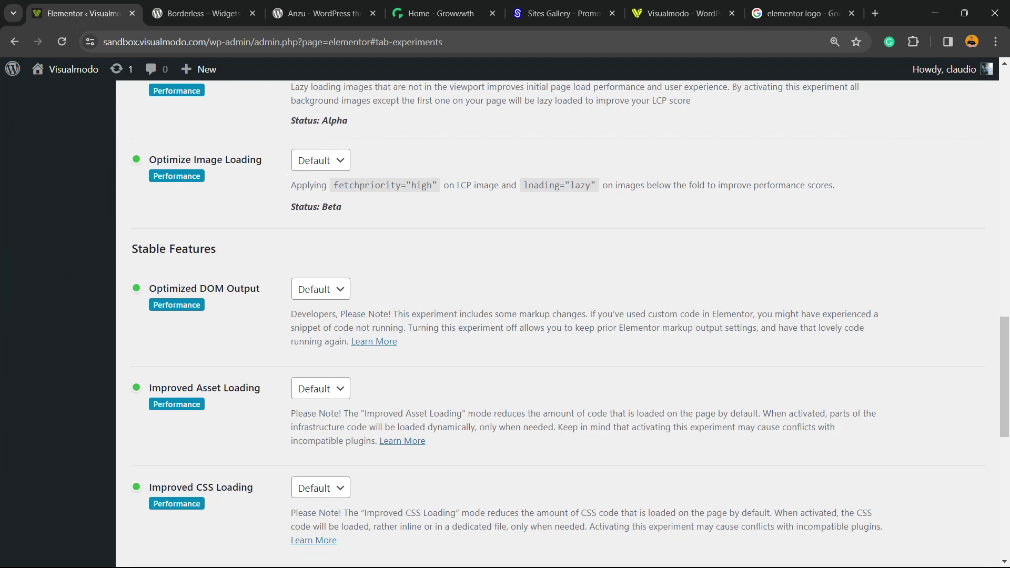
{"action": "scroll", "coordinate": [557, 315], "scroll_direction": "down", "scroll_amount": 10}
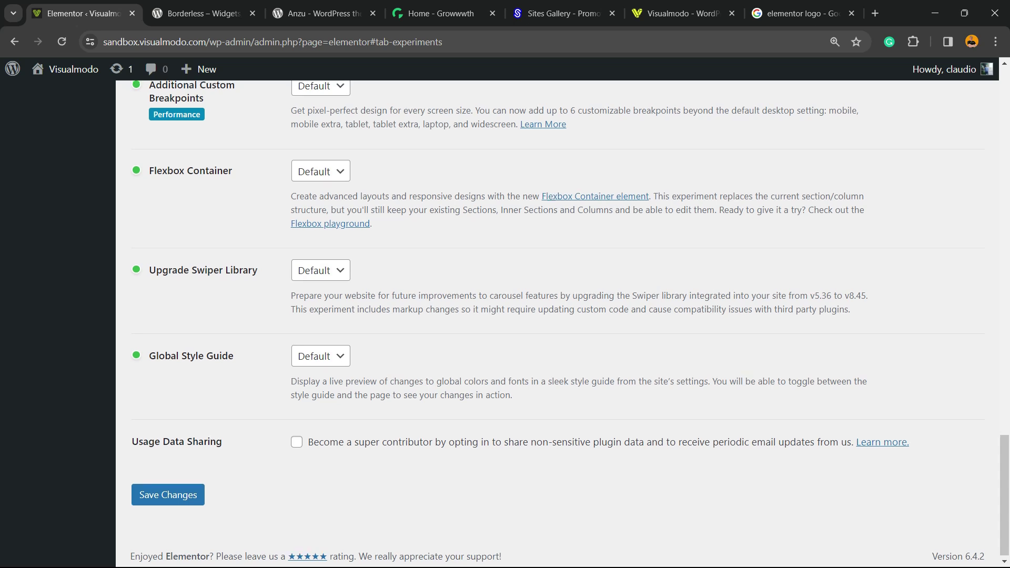
{"action": "scroll", "coordinate": [557, 316], "scroll_direction": "up", "scroll_amount": 3}
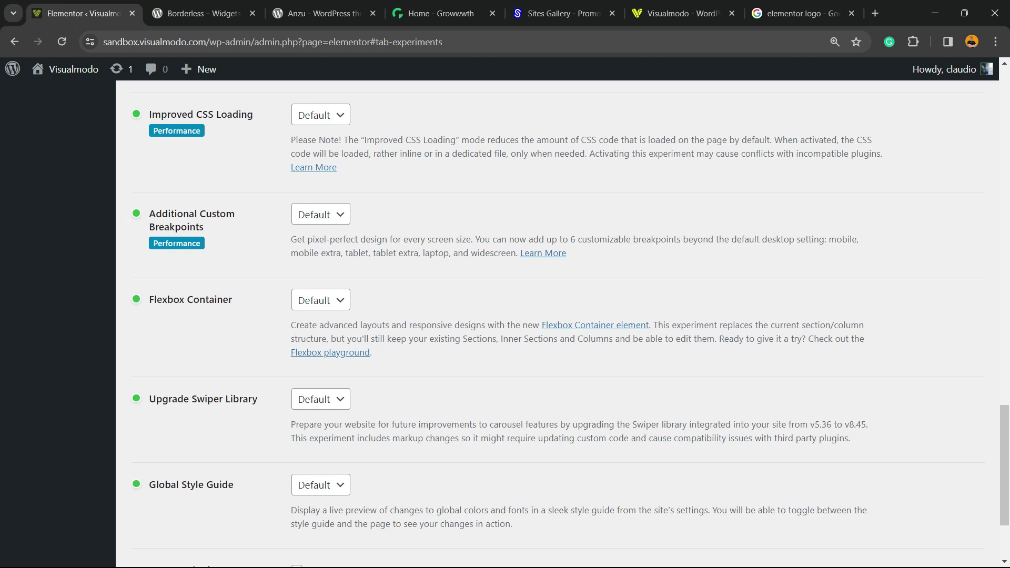
- Set Flexbox Container to Inactive, confirm the deactivation, and save the changes
{"action": "mouse_move", "coordinate": [234, 300]}
{"action": "left_mouse_down"}
{"action": "mouse_move", "coordinate": [149, 299]}
{"action": "mouse_move", "coordinate": [234, 299]}
{"action": "left_mouse_up"}
{"action": "left_click", "coordinate": [320, 300]}
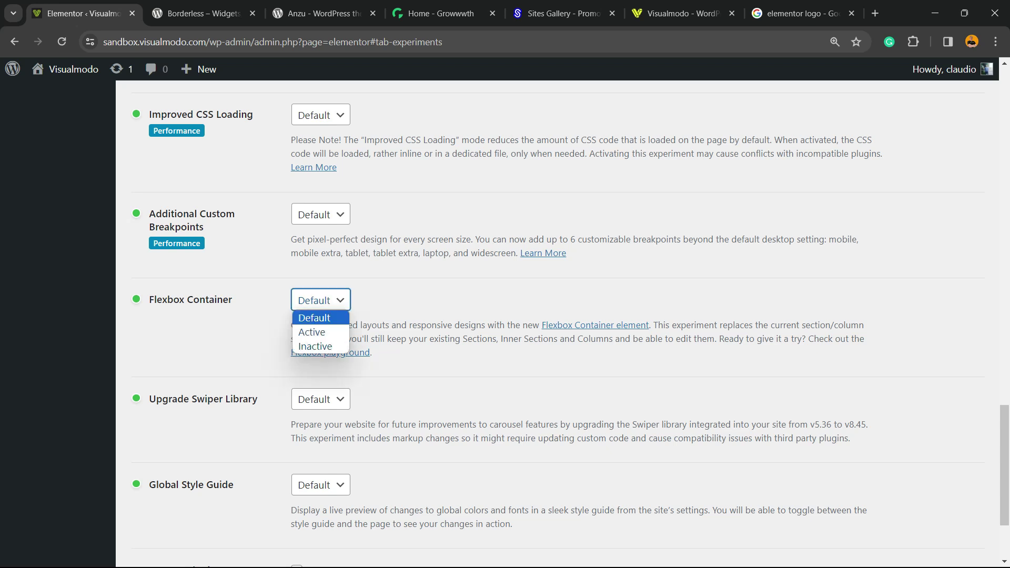
{"action": "left_click", "coordinate": [316, 346]}
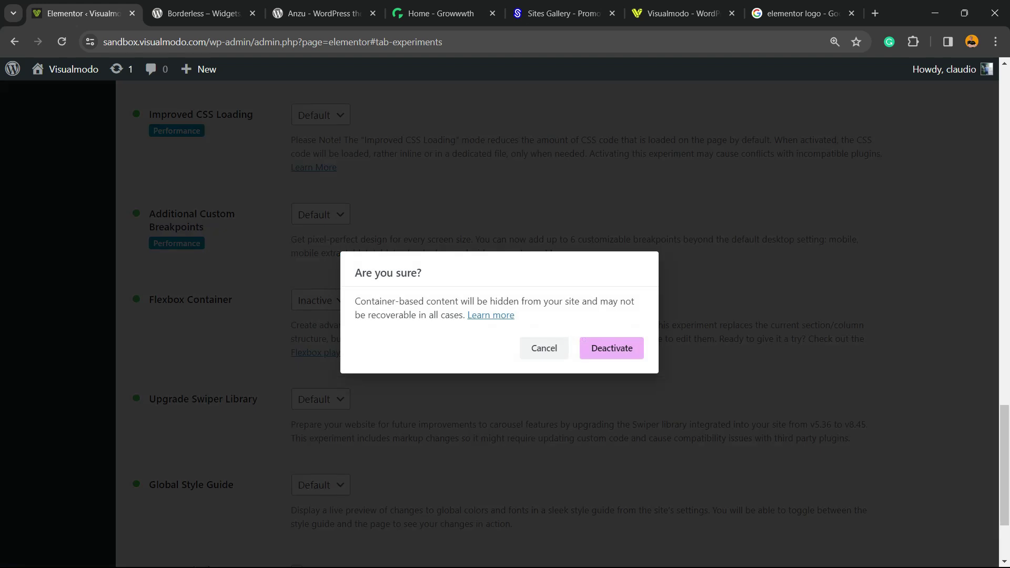
{"action": "key", "text": "Return"}
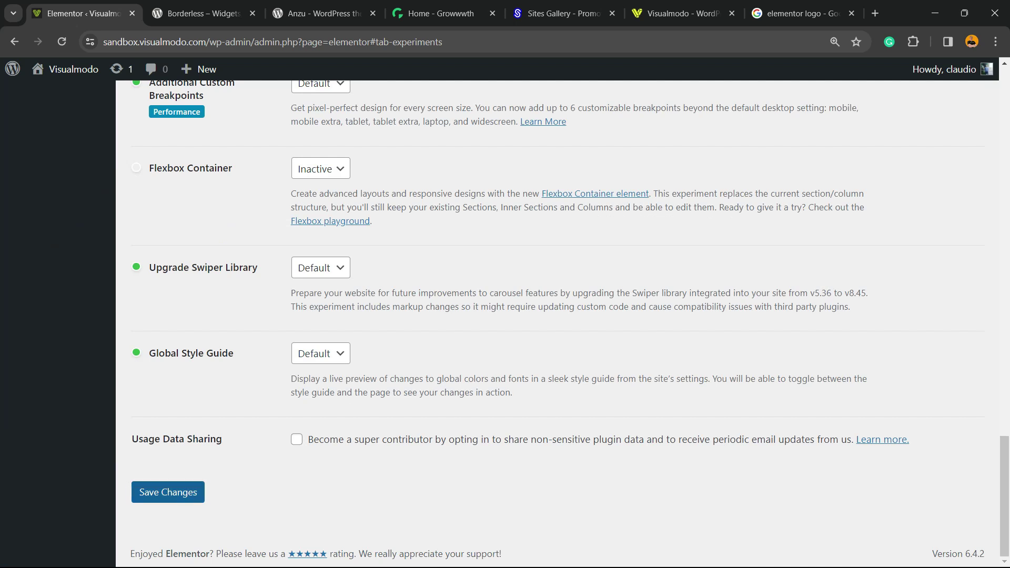
{"action": "left_click", "coordinate": [168, 492]}
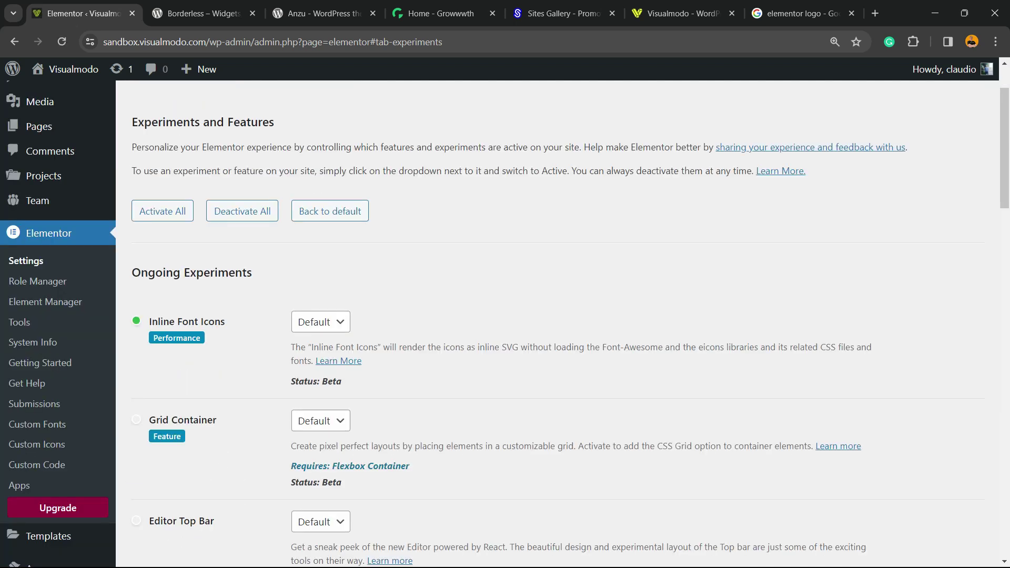
- Add a new page, Elementor #14, and edit it with Elementor
{"action": "mouse_move", "coordinate": [39, 209]}
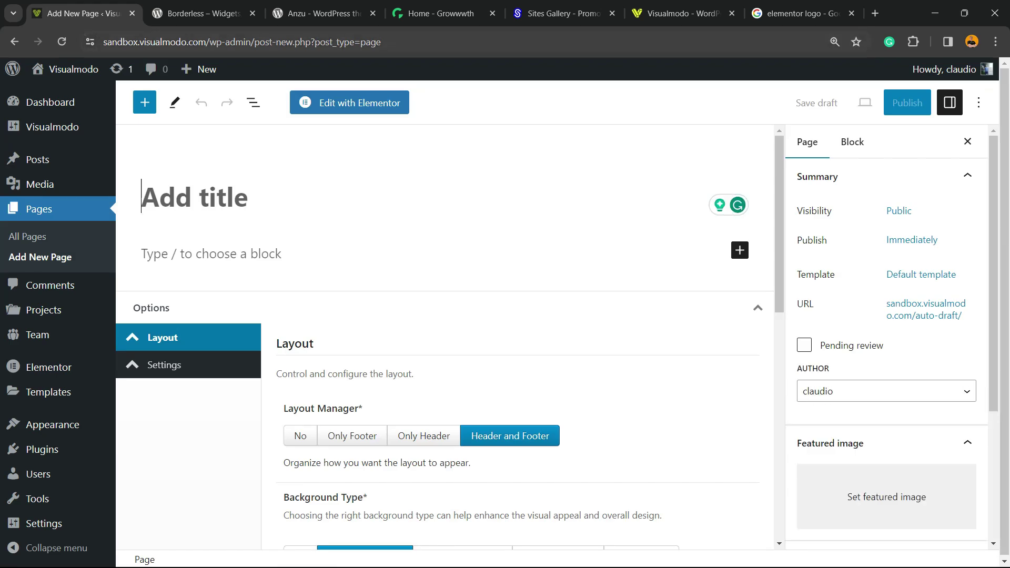
{"action": "left_click", "coordinate": [349, 103]}
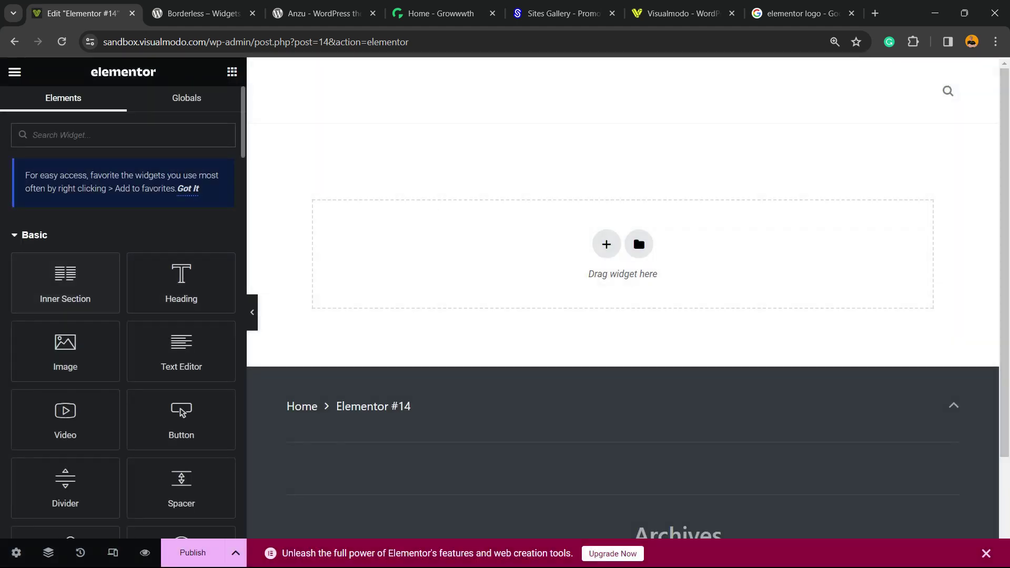
- Drop a two-column Inner Section onto Elementor #14, then switch to the Borderless plugin tab
{"action": "left_click_drag", "start_coordinate": [65, 283], "coordinate": [561, 228]}
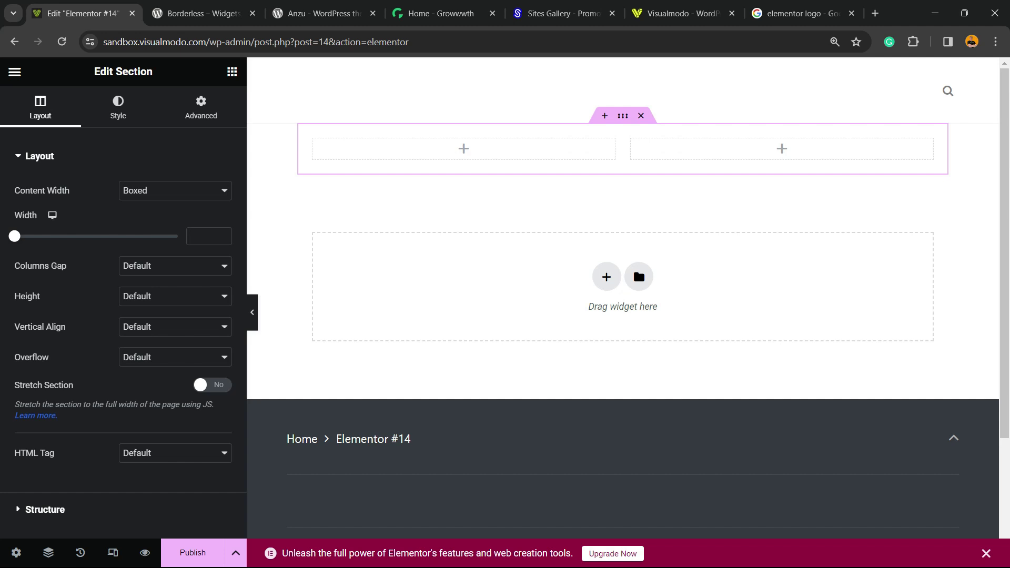
{"action": "left_click", "coordinate": [200, 13]}
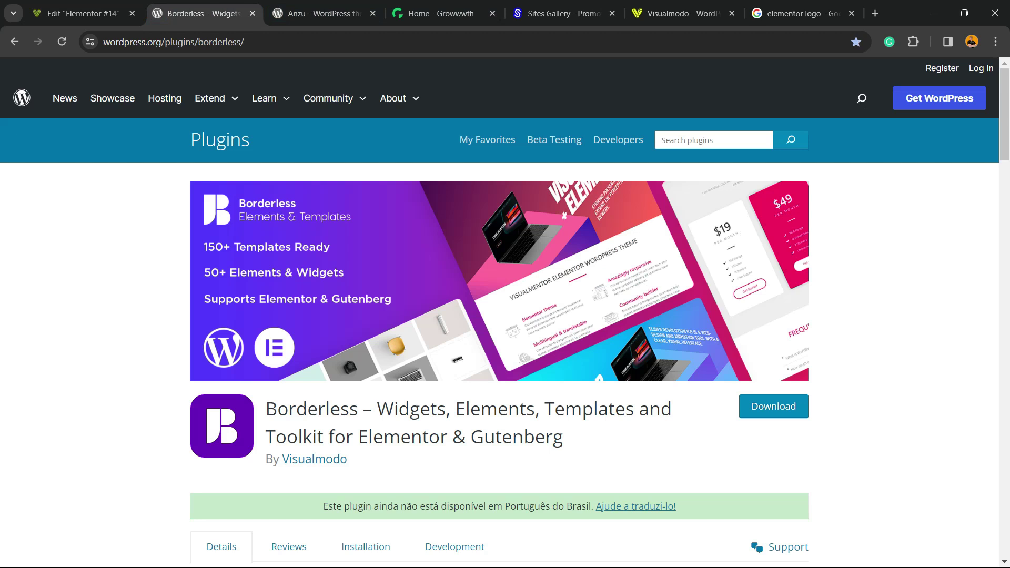
- Select the Borderless plugin title, skim the Anzu theme page, then move to the Growwwth homepage
{"action": "left_click_drag", "start_coordinate": [266, 409], "coordinate": [563, 438]}
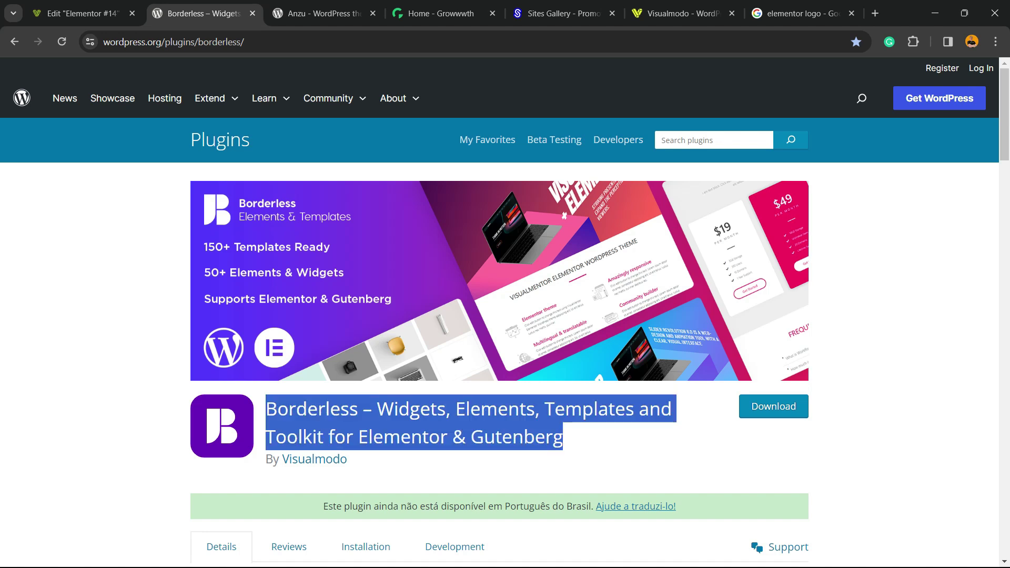
{"action": "key", "text": "ctrl+Tab"}
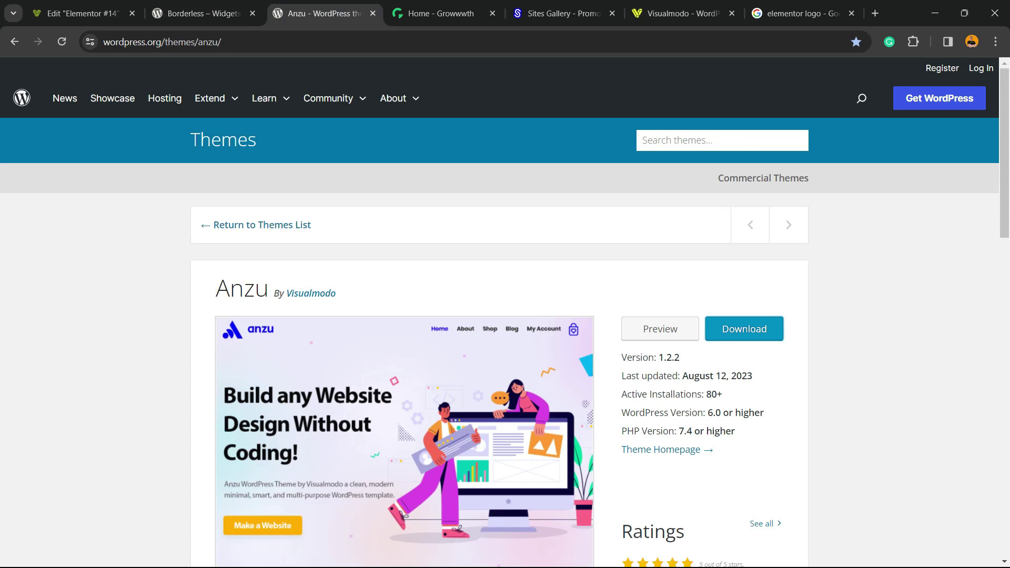
{"action": "scroll", "coordinate": [343, 182], "scroll_direction": "down", "scroll_amount": 6}
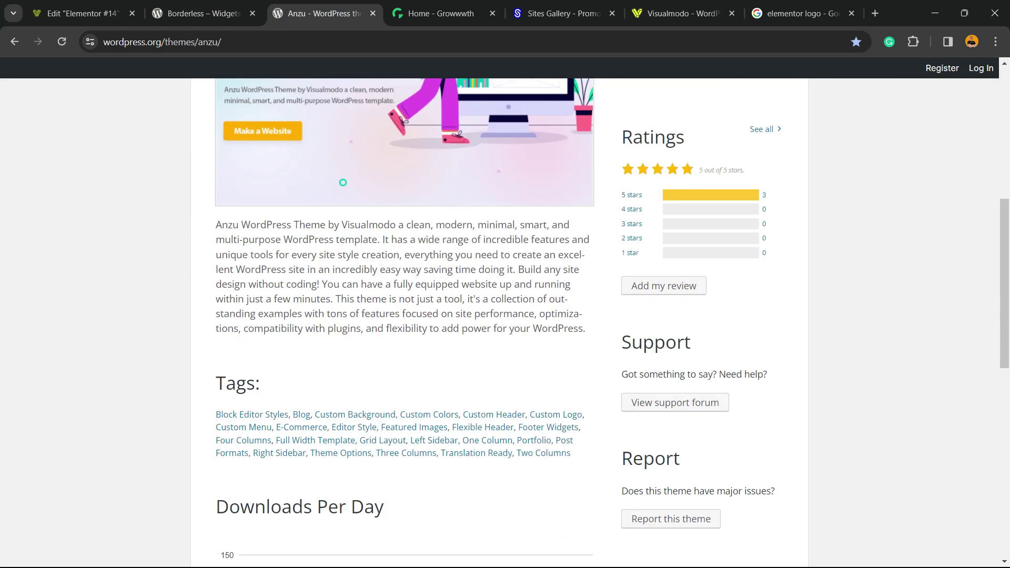
{"action": "key", "text": "ctrl+Tab"}
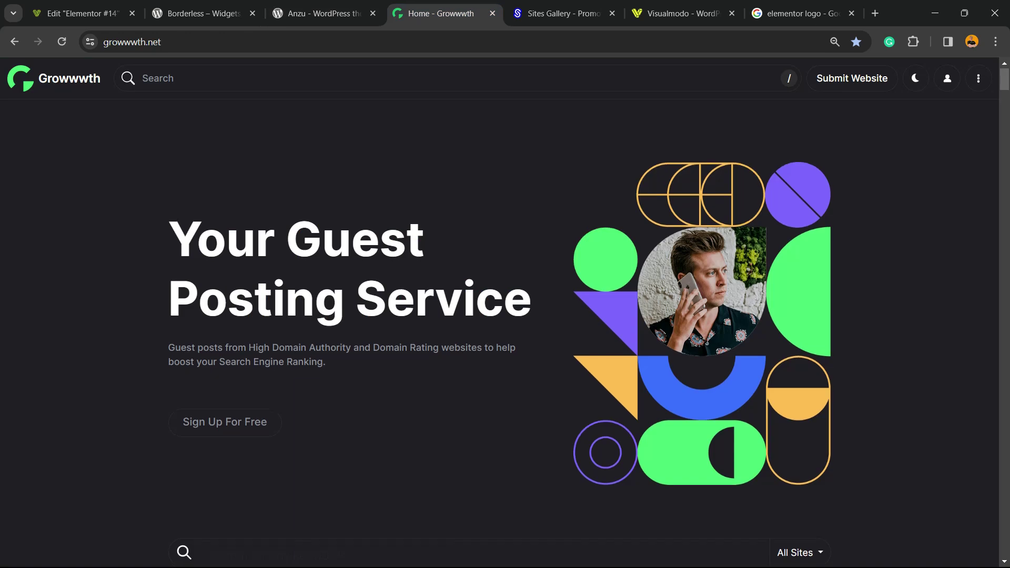
- Scroll down through the Growwwth homepage's site cards
{"action": "scroll", "coordinate": [500, 315], "scroll_direction": "down", "scroll_amount": 8}
{"action": "scroll", "coordinate": [499, 315], "scroll_direction": "down", "scroll_amount": 20}
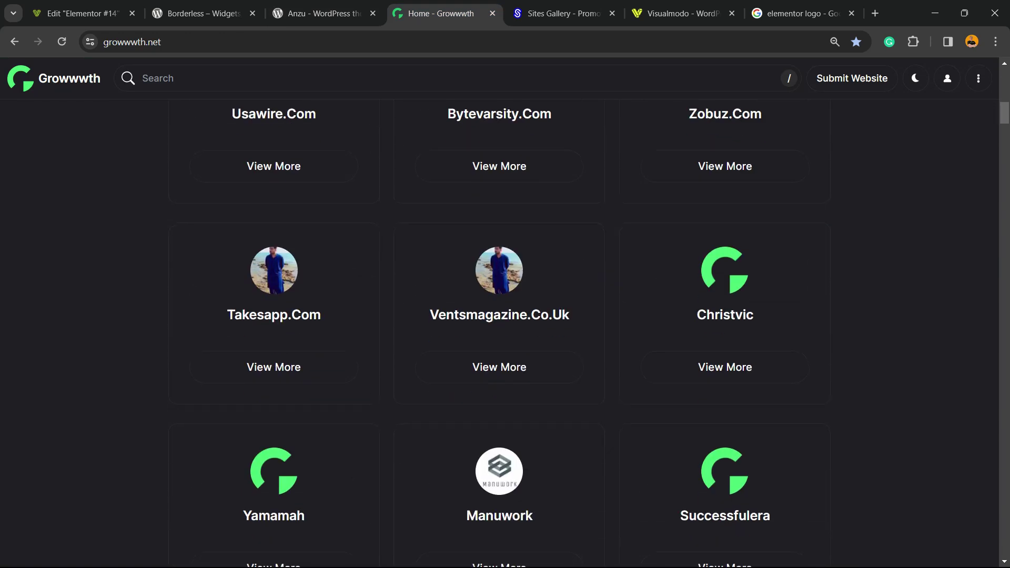
{"action": "scroll", "coordinate": [499, 316], "scroll_direction": "down", "scroll_amount": 6}
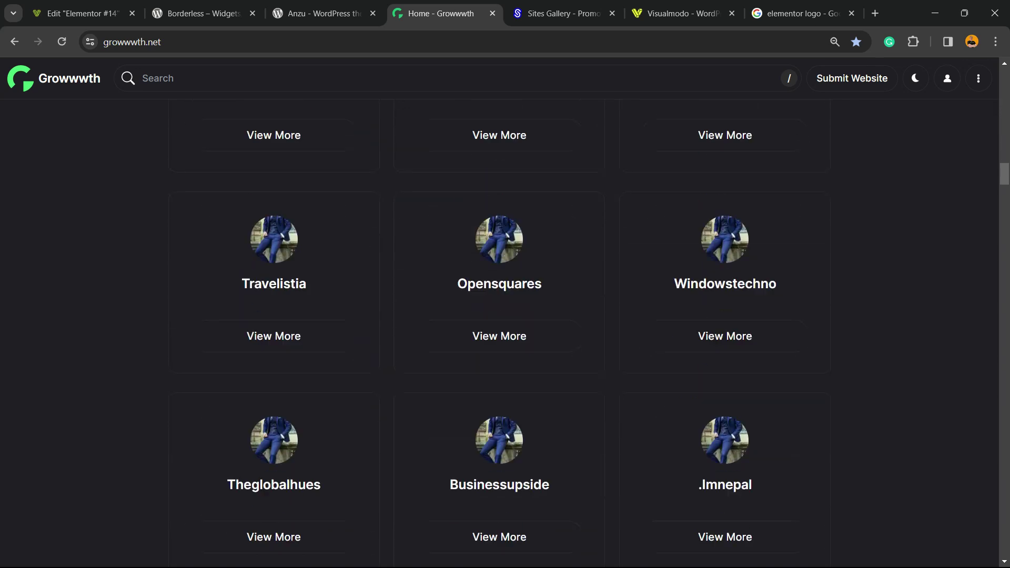
- Switch to the Sites Gallery tab and browse down its grid of featured designs
{"action": "key", "text": "ctrl+Tab"}
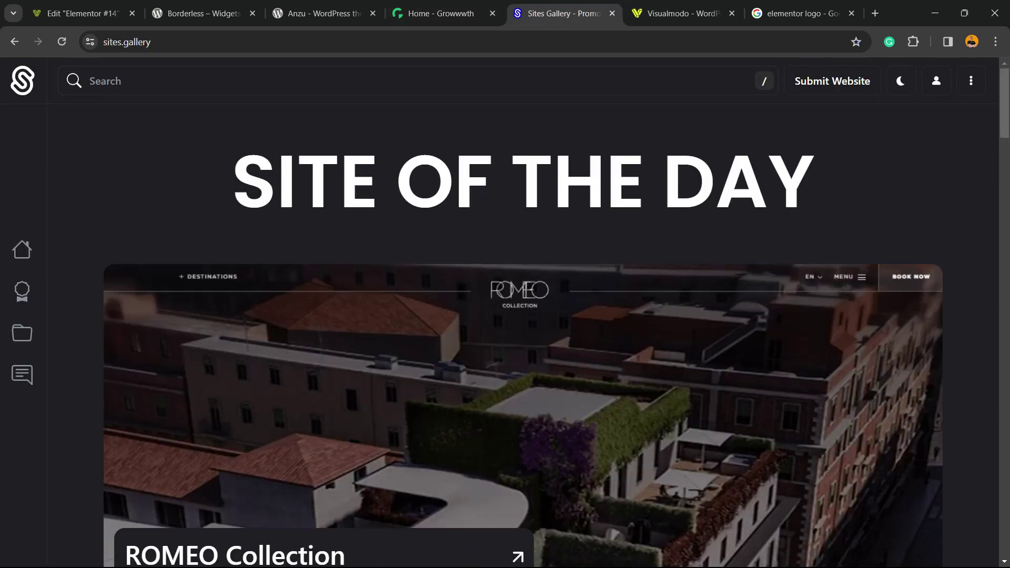
{"action": "scroll", "coordinate": [523, 336], "scroll_direction": "down", "scroll_amount": 12}
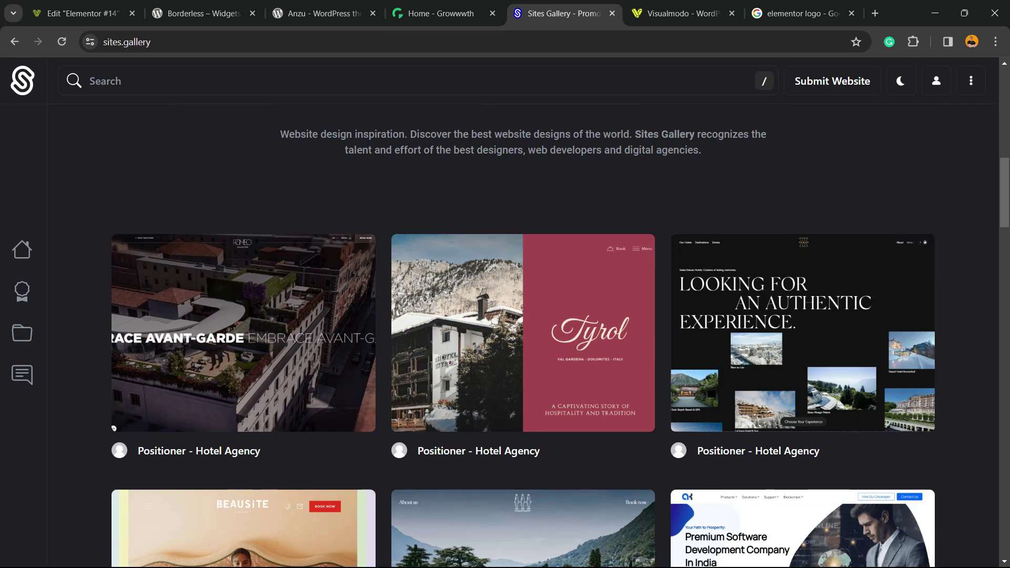
{"action": "scroll", "coordinate": [524, 336], "scroll_direction": "down", "scroll_amount": 20}
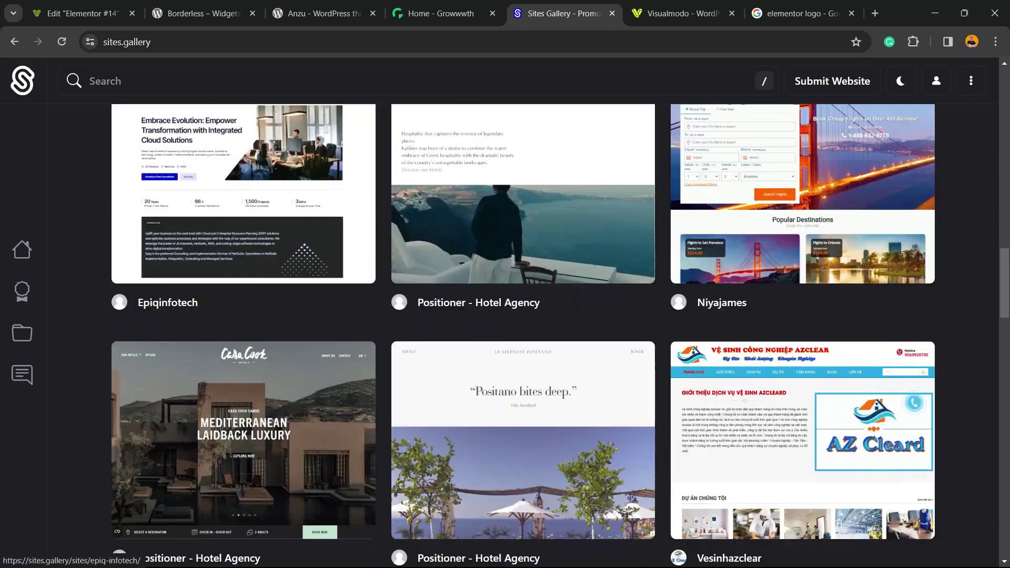
{"action": "scroll", "coordinate": [523, 336], "scroll_direction": "down", "scroll_amount": 20}
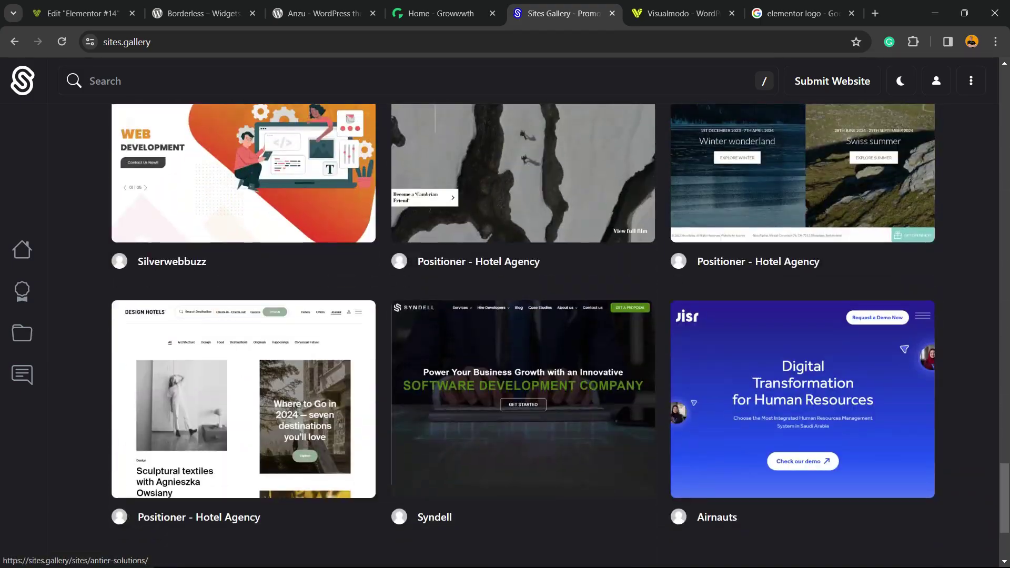
{"action": "scroll", "coordinate": [523, 337], "scroll_direction": "down", "scroll_amount": 3}
- Open Visualmodo's Templates Library and scroll past templates like Dental, Juice Shop and Health Coach
{"action": "left_click", "coordinate": [678, 13]}
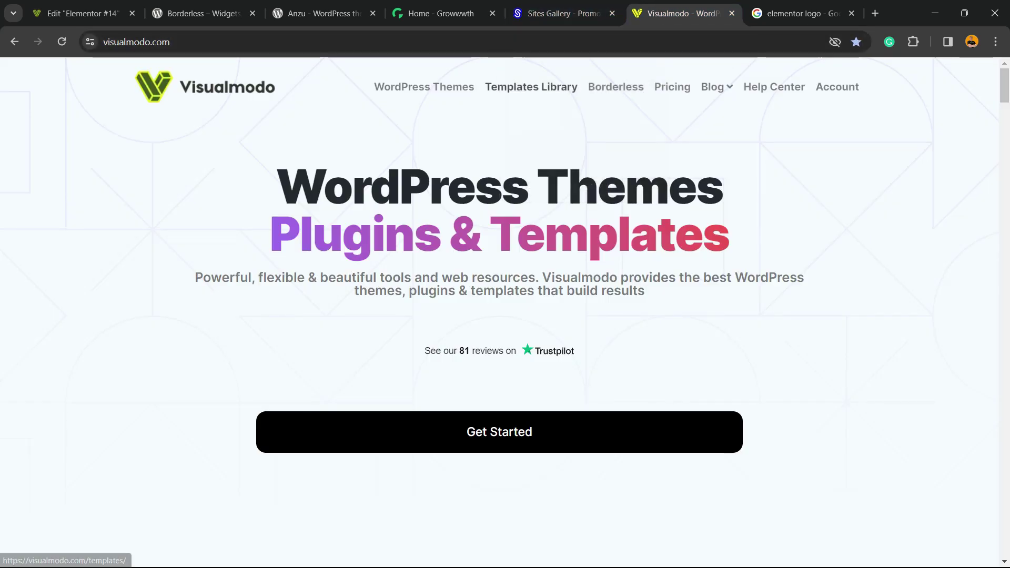
{"action": "left_click", "coordinate": [531, 86]}
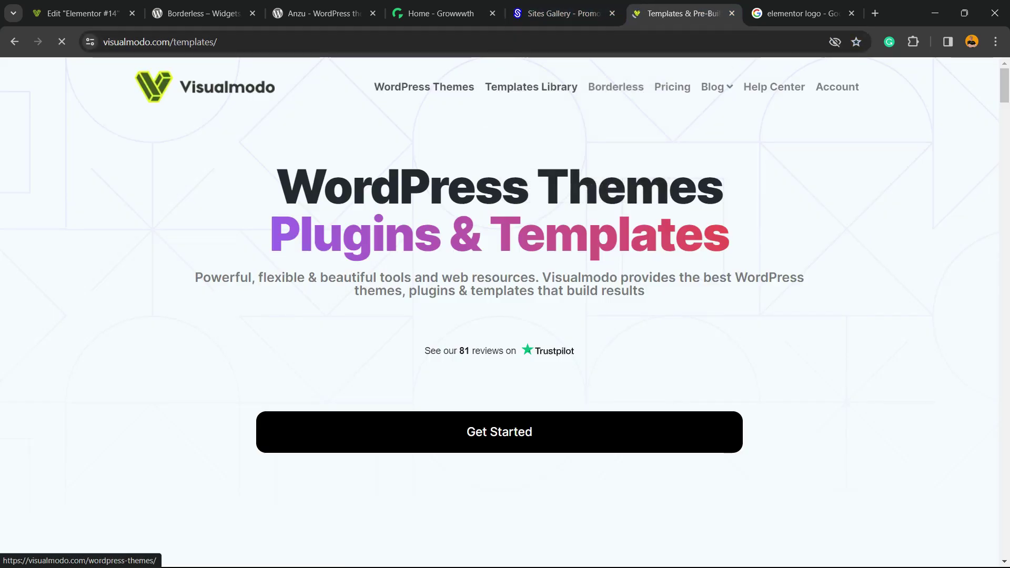
{"action": "scroll", "coordinate": [505, 337], "scroll_direction": "down", "scroll_amount": 6}
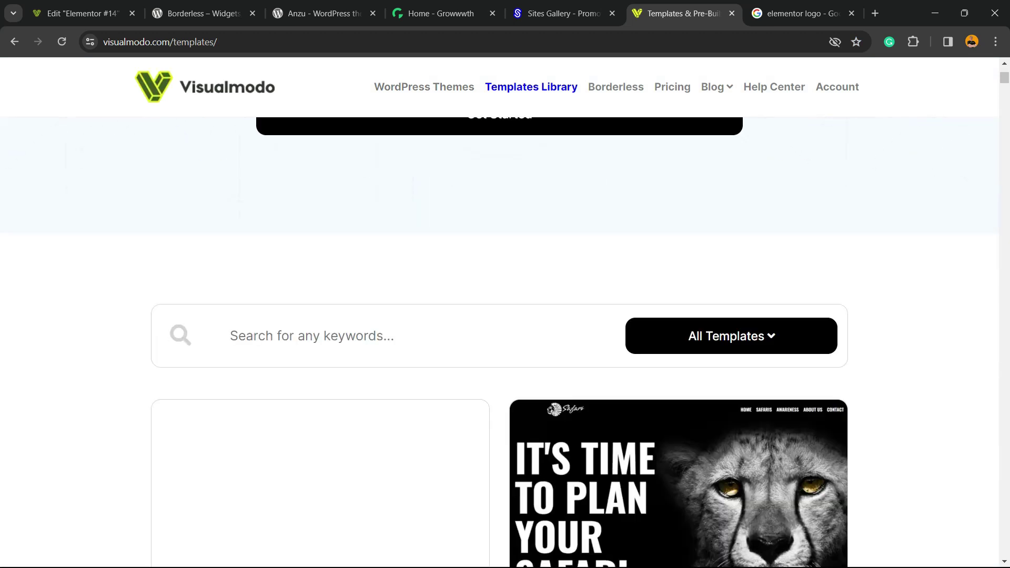
{"action": "scroll", "coordinate": [505, 337], "scroll_direction": "down", "scroll_amount": 10}
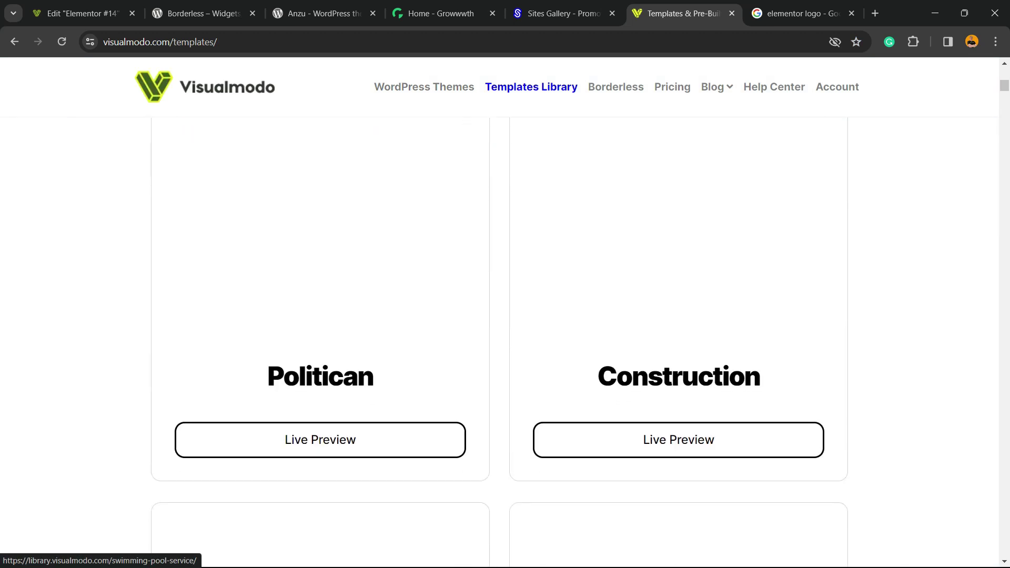
{"action": "scroll", "coordinate": [505, 336], "scroll_direction": "down", "scroll_amount": 10}
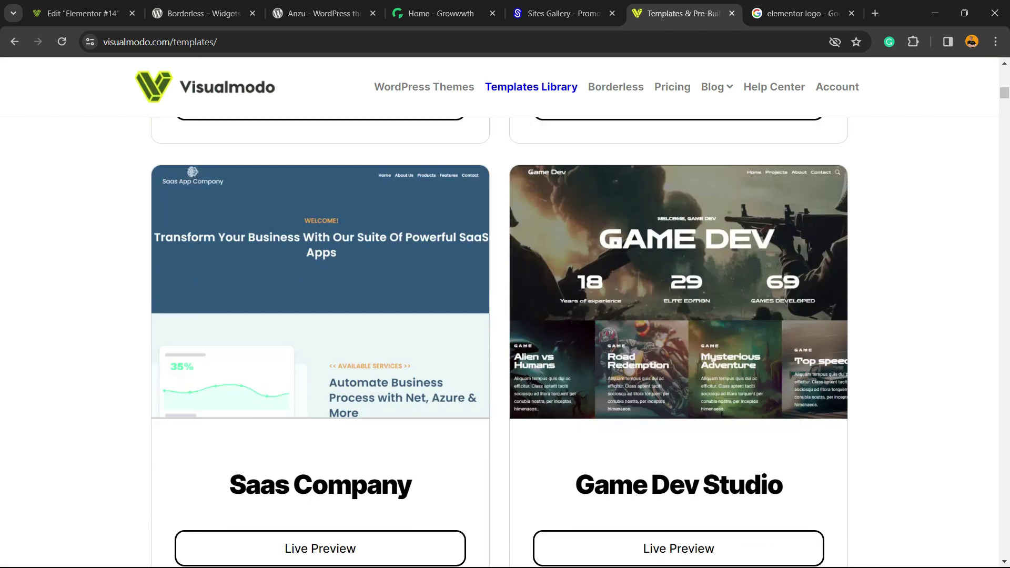
{"action": "scroll", "coordinate": [505, 337], "scroll_direction": "down", "scroll_amount": 15}
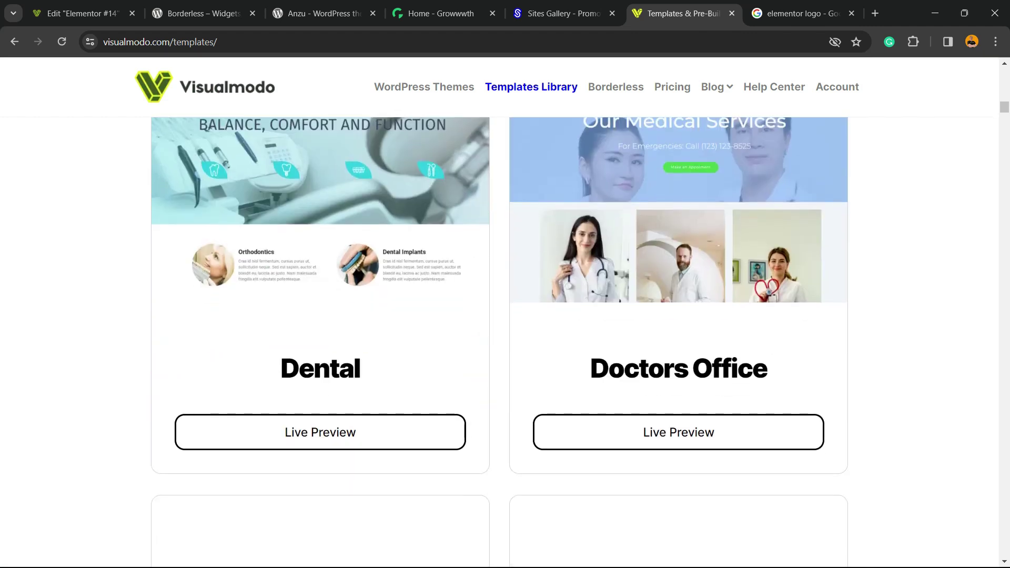
{"action": "scroll", "coordinate": [505, 337], "scroll_direction": "down", "scroll_amount": 15}
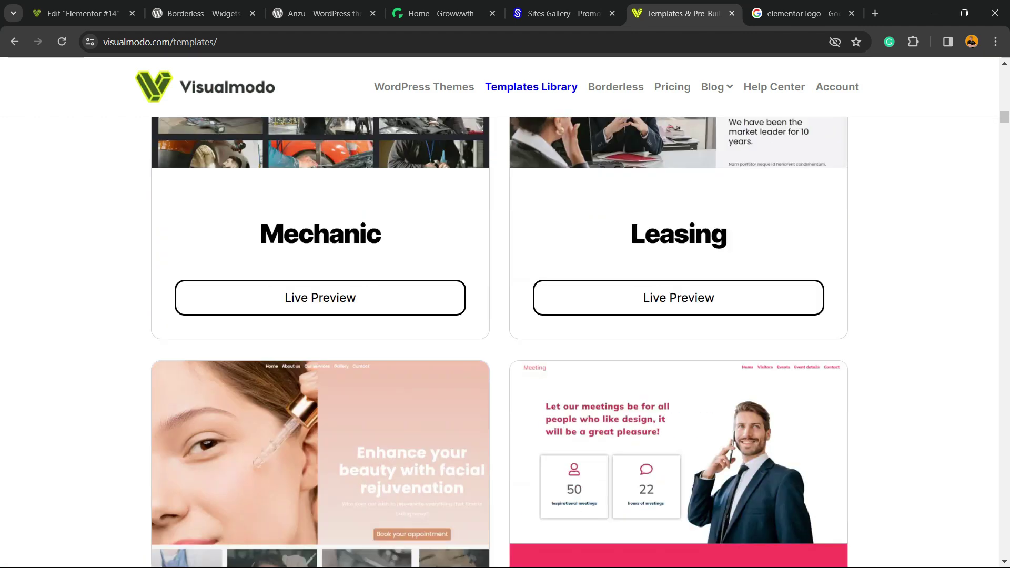
{"action": "scroll", "coordinate": [505, 337], "scroll_direction": "down", "scroll_amount": 15}
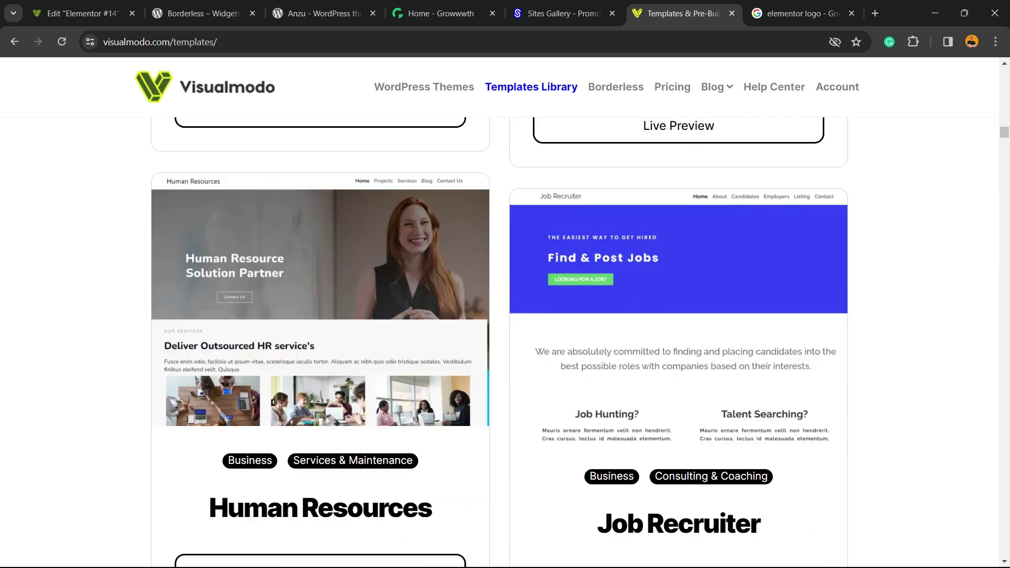
{"action": "scroll", "coordinate": [505, 337], "scroll_direction": "down", "scroll_amount": 15}
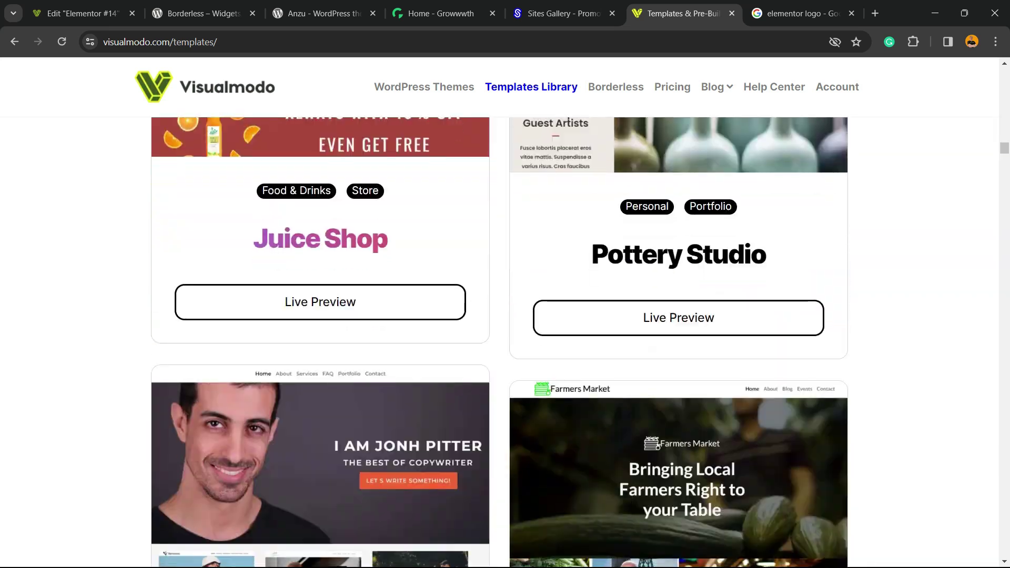
{"action": "scroll", "coordinate": [505, 336], "scroll_direction": "down", "scroll_amount": 15}
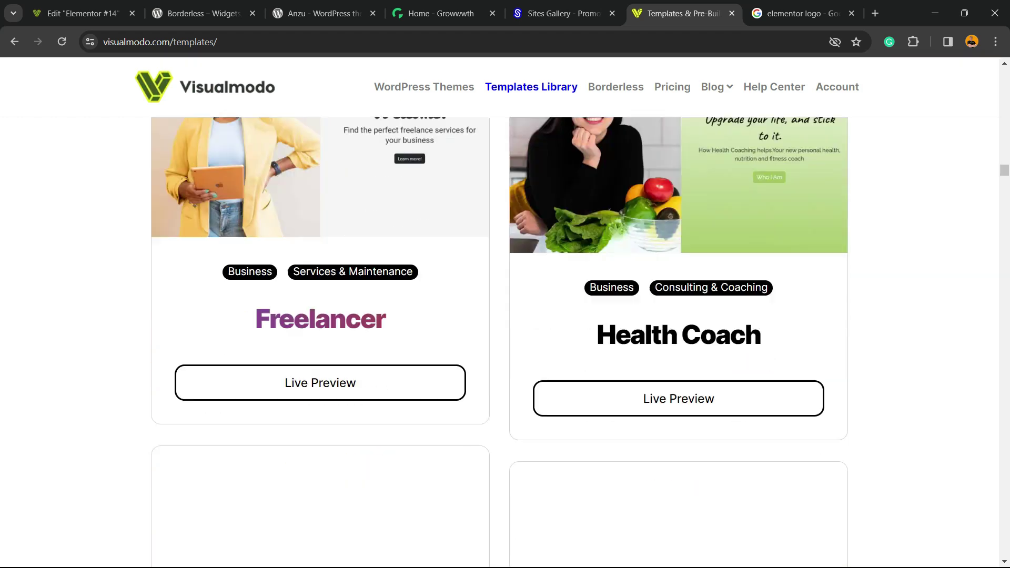
{"action": "scroll", "coordinate": [505, 336], "scroll_direction": "down", "scroll_amount": 10}
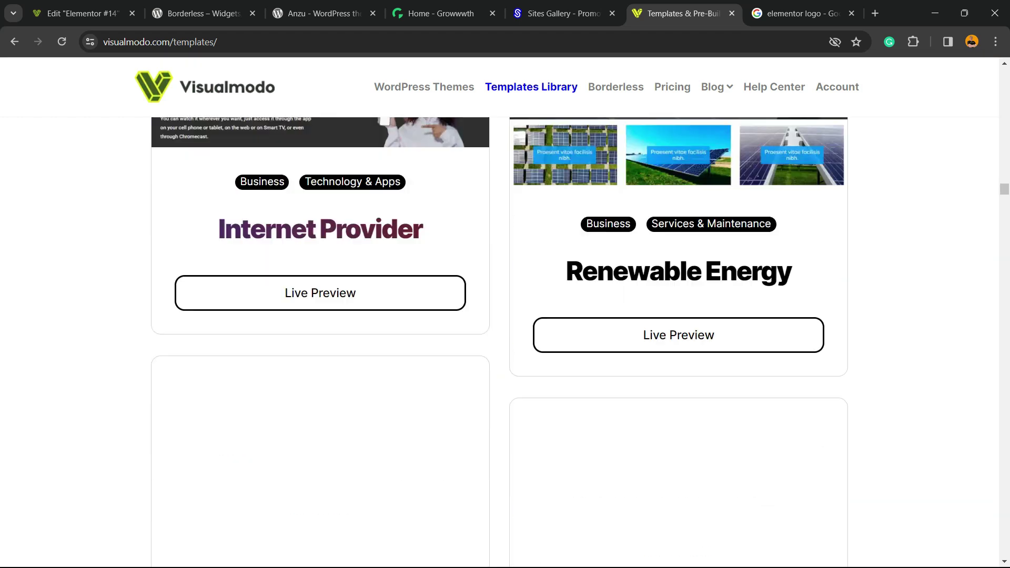